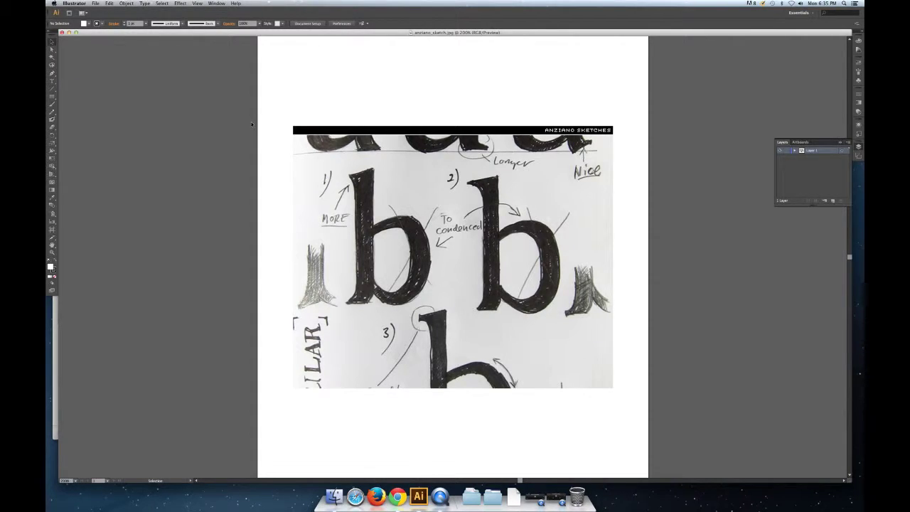
Add a new layer above the layer holding the letter sketches
{"action": "left_click", "coordinate": [839, 143]}
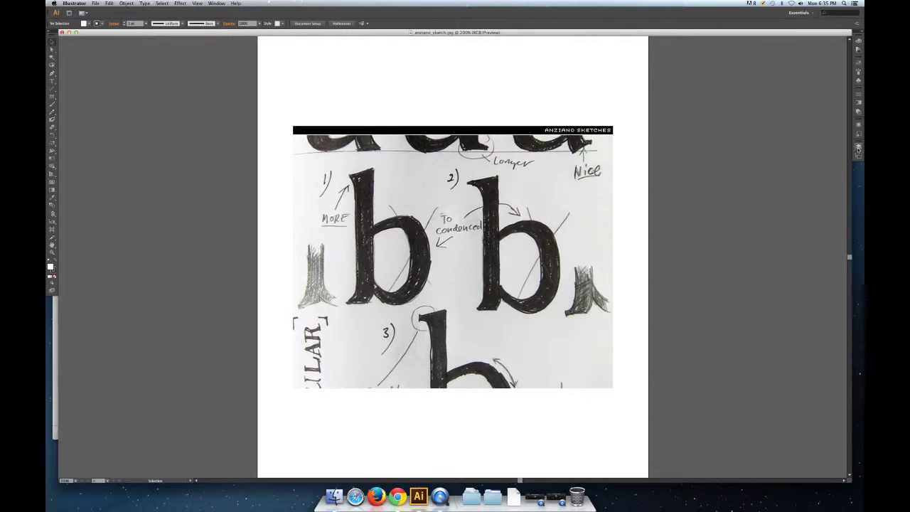
{"action": "left_click", "coordinate": [858, 147]}
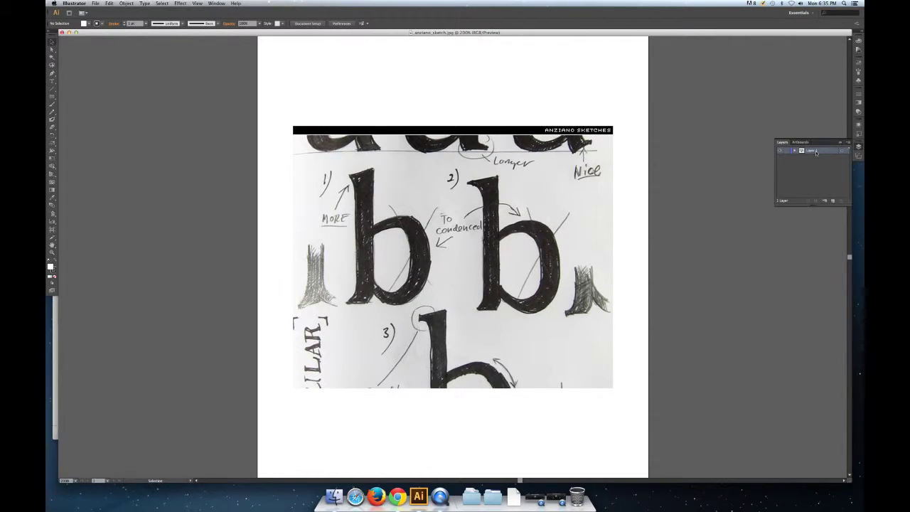
{"action": "left_click", "coordinate": [832, 201]}
Start a Pen tool path on sketch b number 1, running down the stem's right edge to where the bowl begins
{"action": "left_click", "coordinate": [365, 288]}
{"action": "left_click", "coordinate": [51, 74]}
{"action": "left_click", "coordinate": [388, 205]}
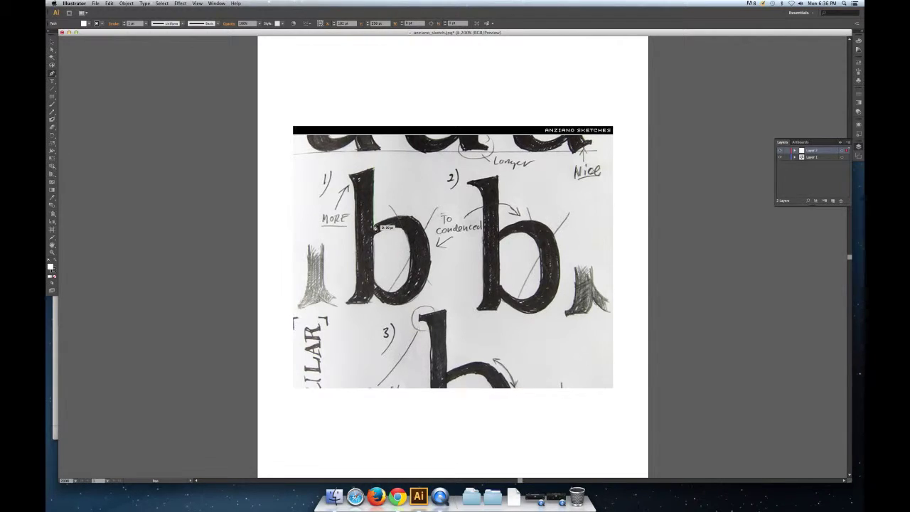
{"action": "left_click", "coordinate": [378, 225]}
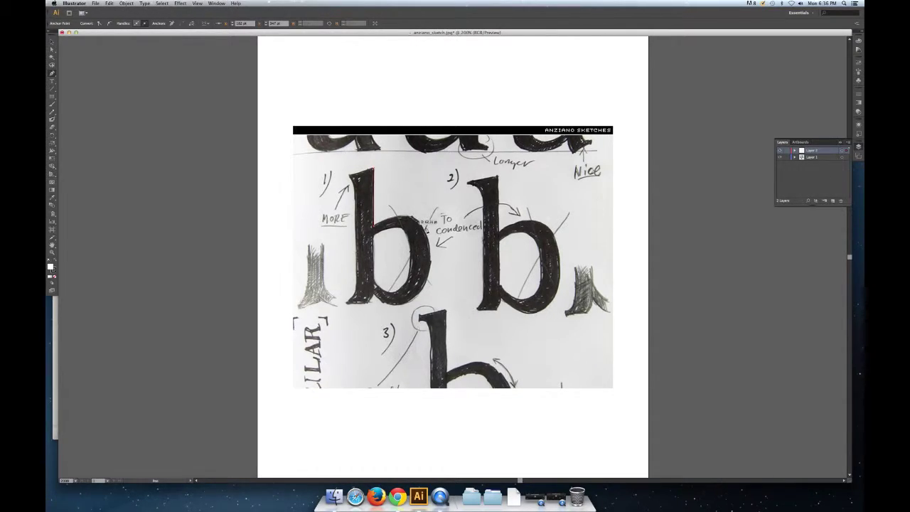
{"action": "left_click", "coordinate": [399, 220]}
{"action": "left_click", "coordinate": [413, 219]}
{"action": "left_click", "coordinate": [412, 221]}
{"action": "key", "text": "v"}
{"action": "key", "text": "ctrl+z"}
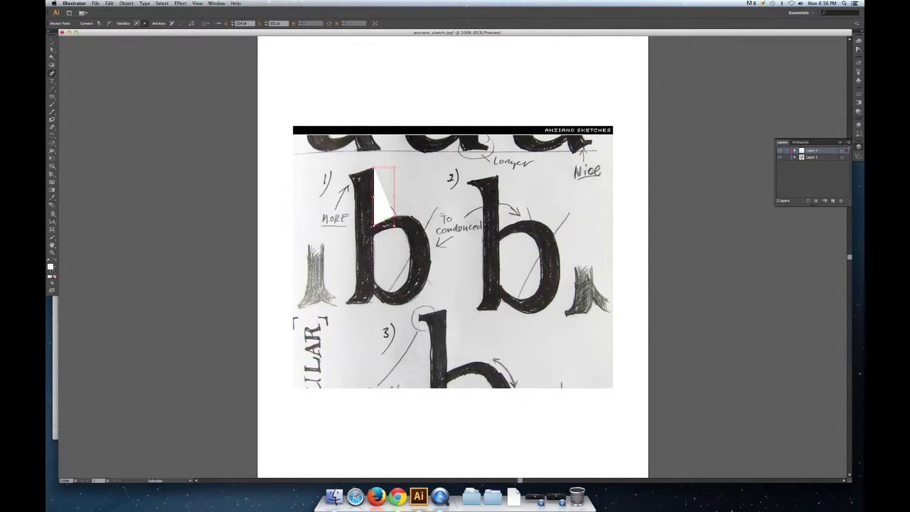
{"action": "key", "text": "p"}
{"action": "key", "text": "ctrl+shift+a"}
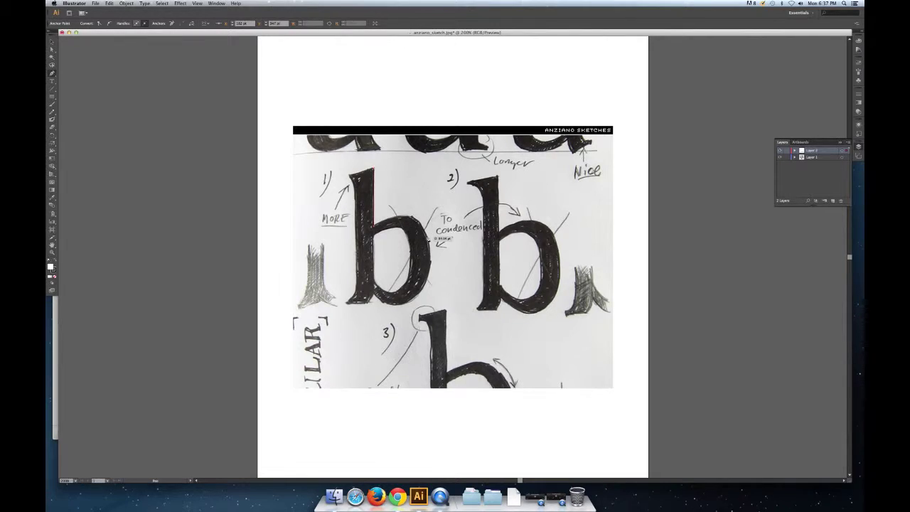
Continue the path from the stem over the top of the bowl, curving down to its outer right side
{"action": "left_click", "coordinate": [400, 217]}
{"action": "left_click", "coordinate": [399, 222]}
{"action": "left_click", "coordinate": [375, 227]}
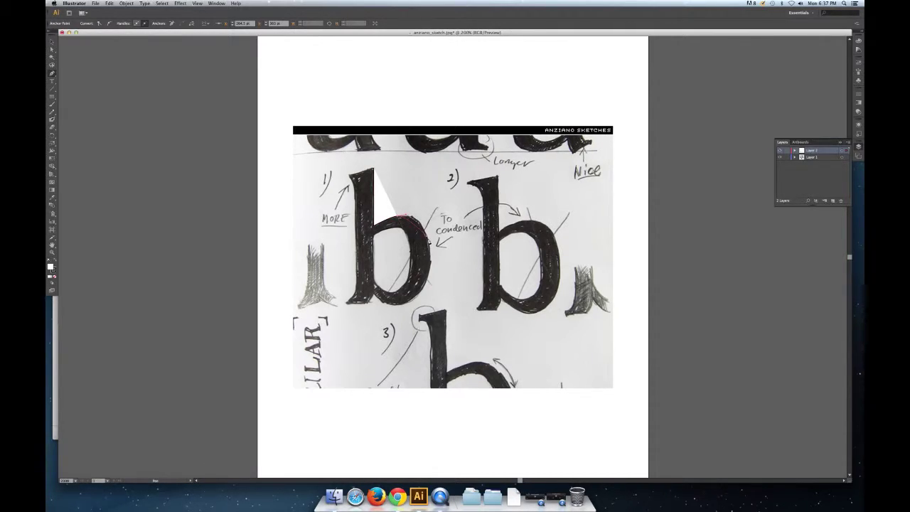
{"action": "left_click", "coordinate": [427, 238]}
{"action": "key", "text": "v"}
{"action": "key", "text": "p"}
{"action": "left_click", "coordinate": [430, 253]}
{"action": "left_click_drag", "start_coordinate": [436, 289], "coordinate": [435, 286]}
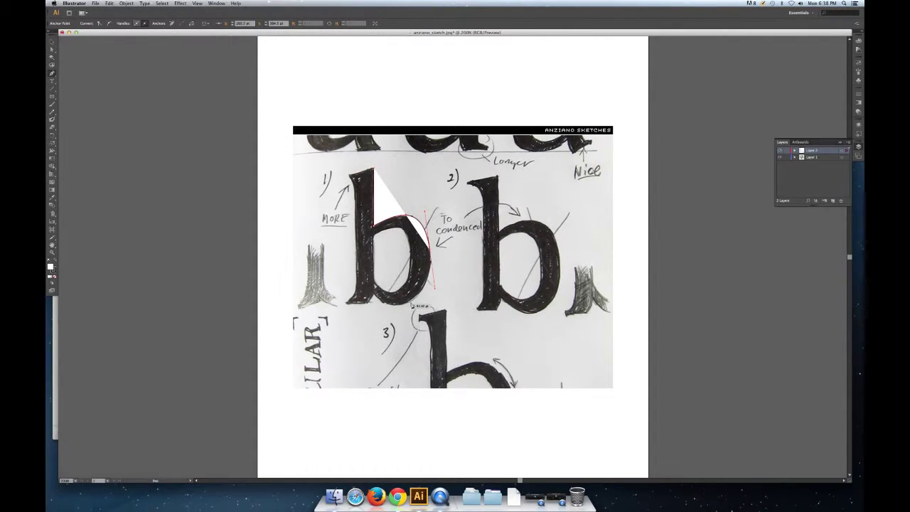
Curve the path down the bowl's right side and around its underside, back to the junction with the stem
{"action": "left_click", "coordinate": [431, 271]}
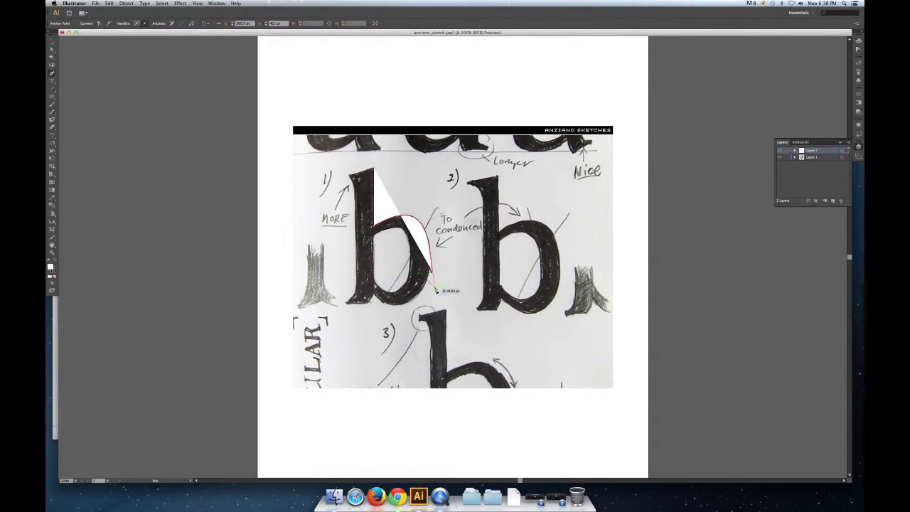
{"action": "left_click_drag", "start_coordinate": [430, 250], "coordinate": [429, 279]}
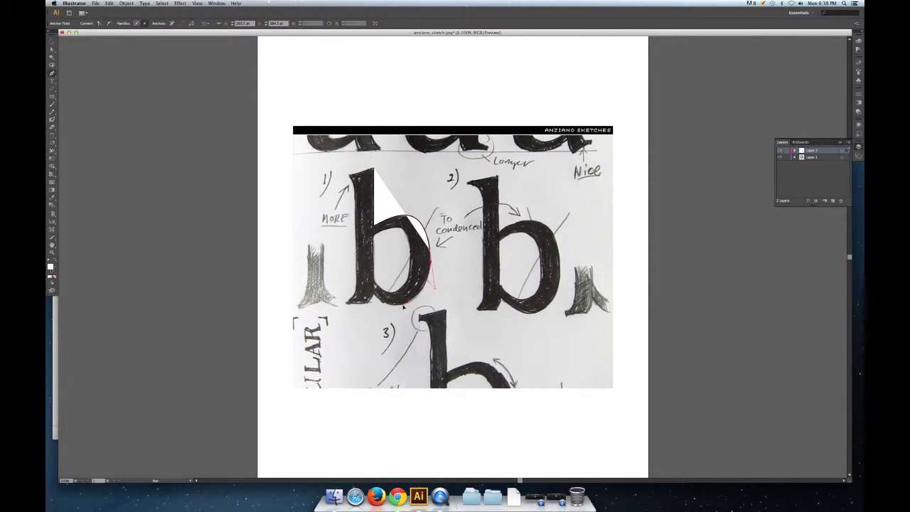
{"action": "left_click", "coordinate": [405, 306]}
{"action": "left_click_drag", "start_coordinate": [414, 290], "coordinate": [372, 293]}
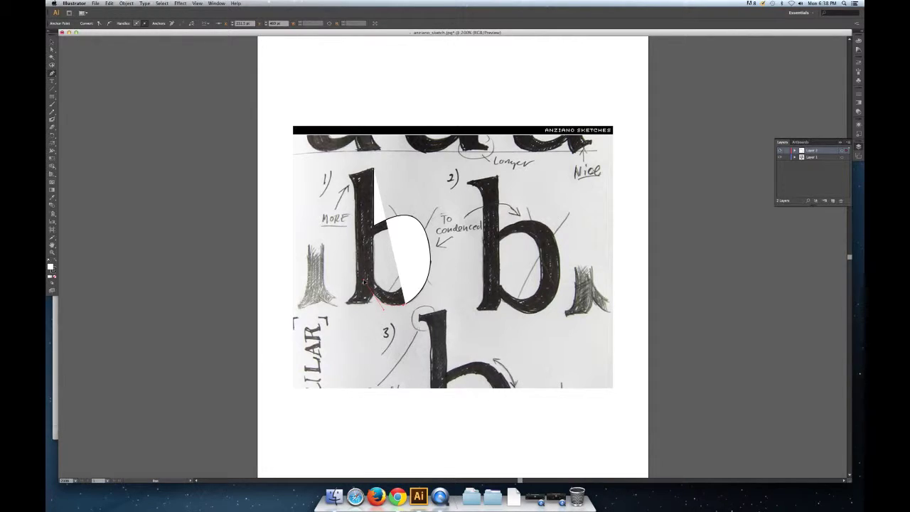
{"action": "left_click", "coordinate": [375, 303]}
{"action": "mouse_move", "coordinate": [367, 303]}
{"action": "left_mouse_down"}
{"action": "mouse_move", "coordinate": [378, 298]}
{"action": "mouse_move", "coordinate": [370, 304]}
{"action": "left_mouse_up"}
{"action": "left_click", "coordinate": [412, 327], "text": "super"}
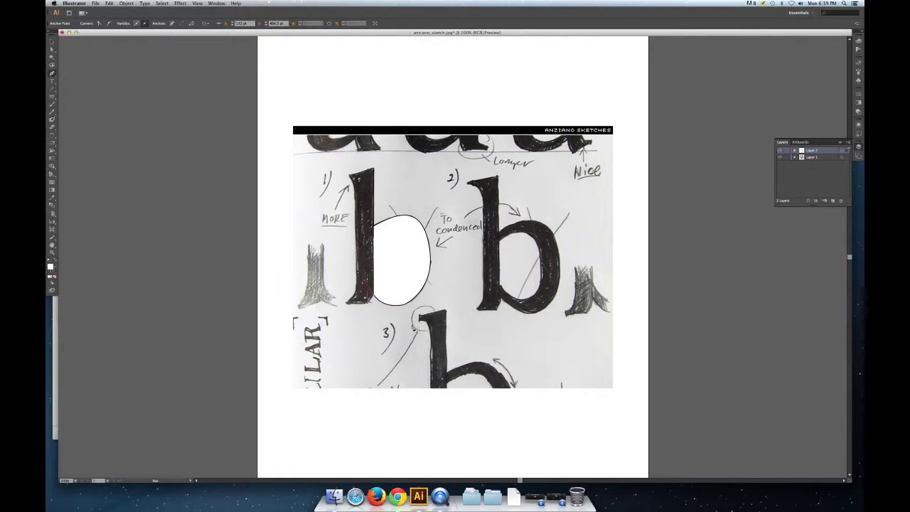
{"action": "left_click", "coordinate": [368, 293], "text": "super"}
{"action": "mouse_move", "coordinate": [368, 293]}
{"action": "left_mouse_down"}
{"action": "mouse_move", "coordinate": [364, 284]}
{"action": "mouse_move", "coordinate": [380, 300]}
{"action": "mouse_move", "coordinate": [385, 293]}
{"action": "mouse_move", "coordinate": [370, 300]}
{"action": "left_mouse_up"}
{"action": "key", "text": "v"}
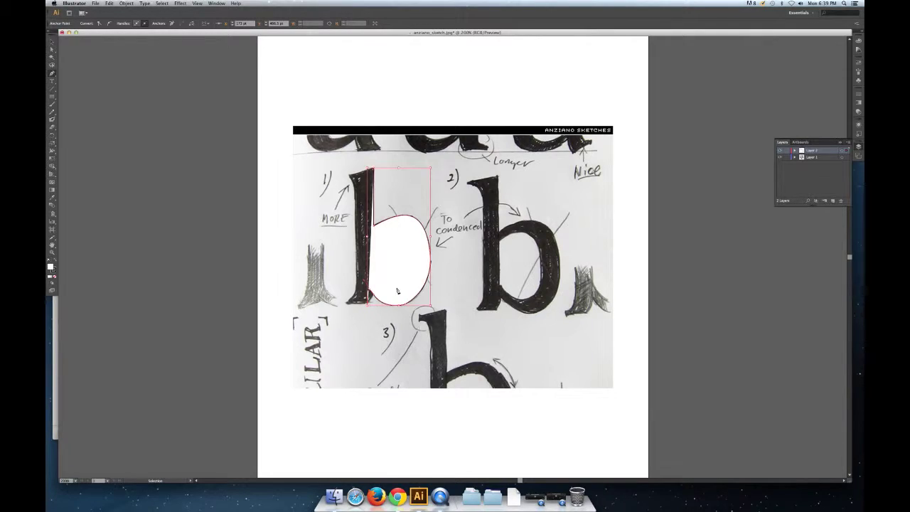
{"action": "key", "text": "p"}
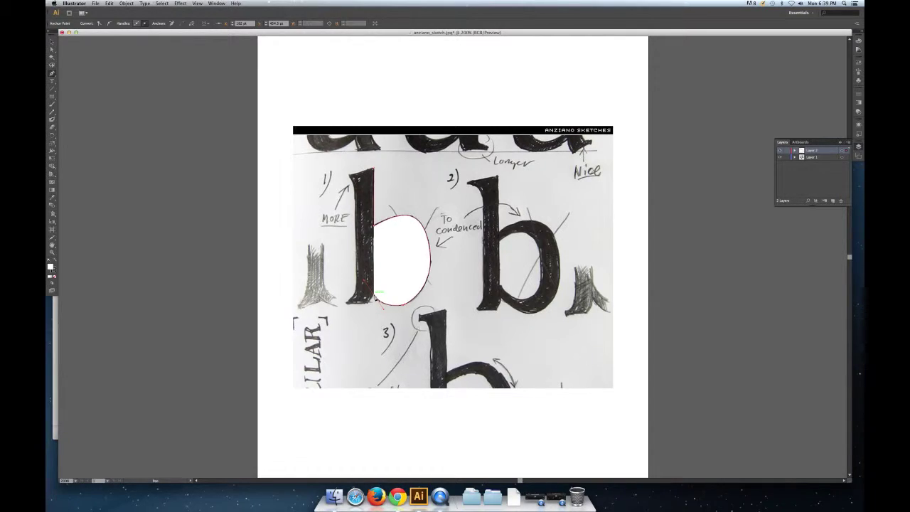
Trace from the bowl and stem junction down to the stem's foot, along its base to the serif's outer left corner
{"action": "left_click_drag", "start_coordinate": [375, 297], "coordinate": [378, 323]}
{"action": "left_click", "coordinate": [367, 304], "text": "ctrl"}
{"action": "left_click", "coordinate": [399, 304]}
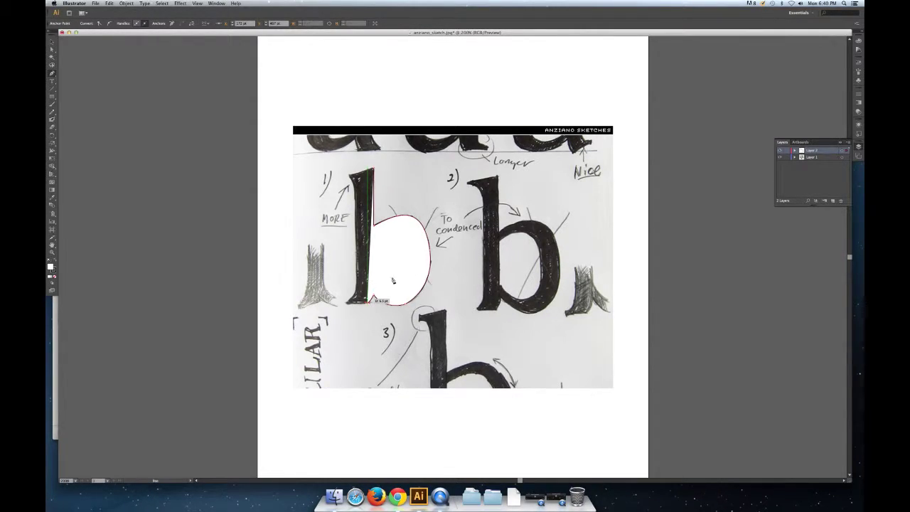
{"action": "left_click", "coordinate": [347, 303]}
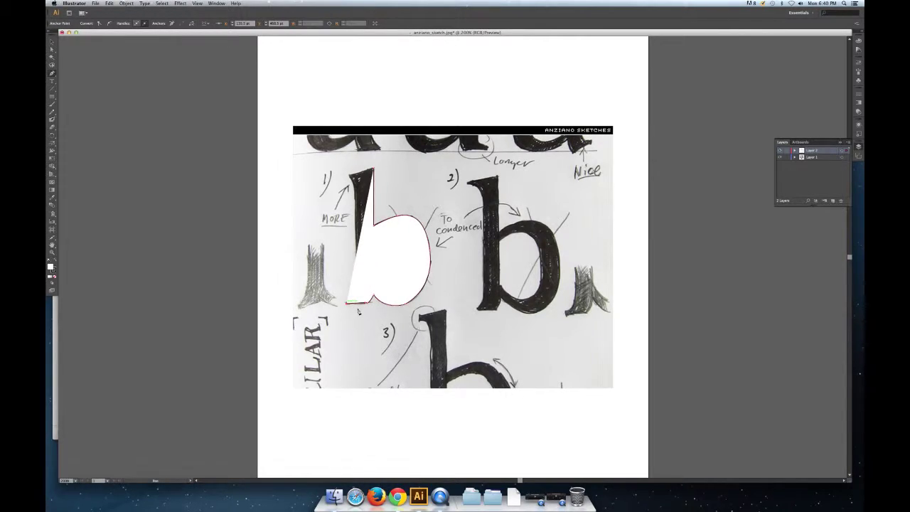
{"action": "key", "text": "ctrl+z"}
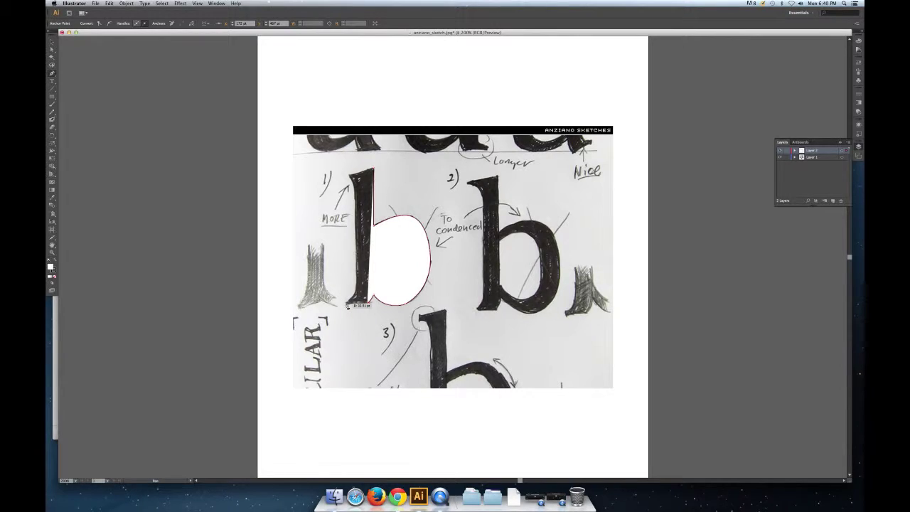
{"action": "left_click", "coordinate": [347, 306]}
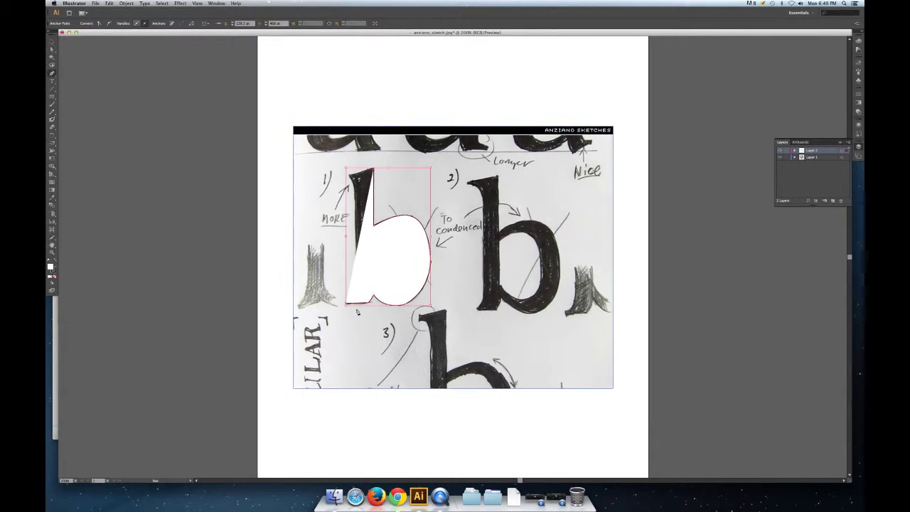
{"action": "key", "text": "super+z"}
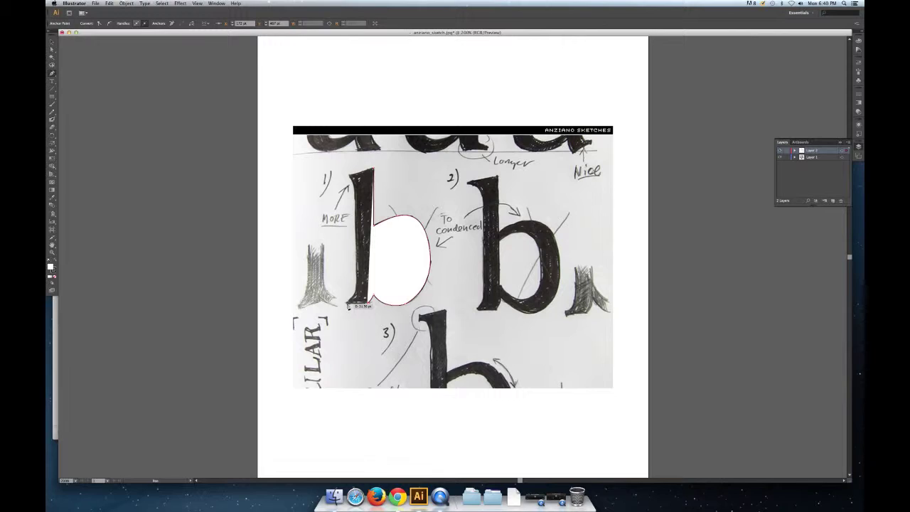
{"action": "left_click", "coordinate": [348, 305]}
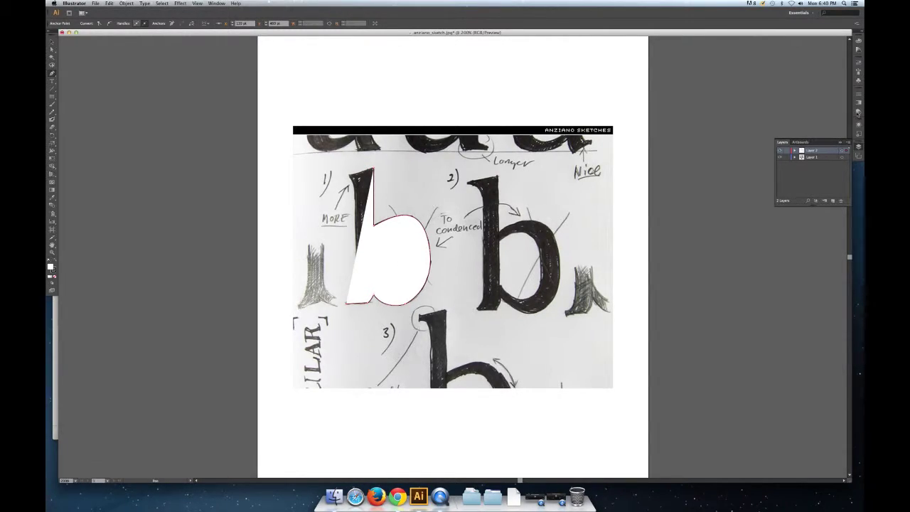
Set the traced shape's opacity to 60% and fill it with dark red (BC0A0A)
{"action": "left_click", "coordinate": [858, 112]}
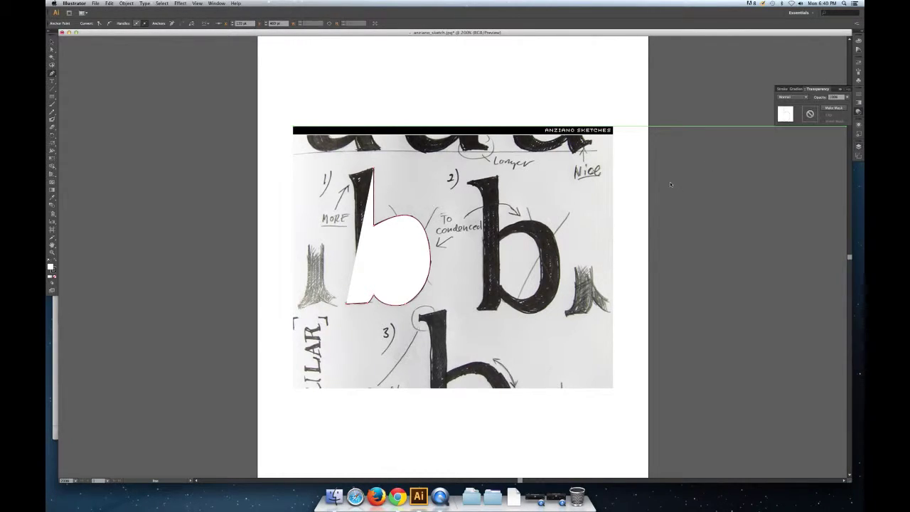
{"action": "left_click", "coordinate": [846, 97]}
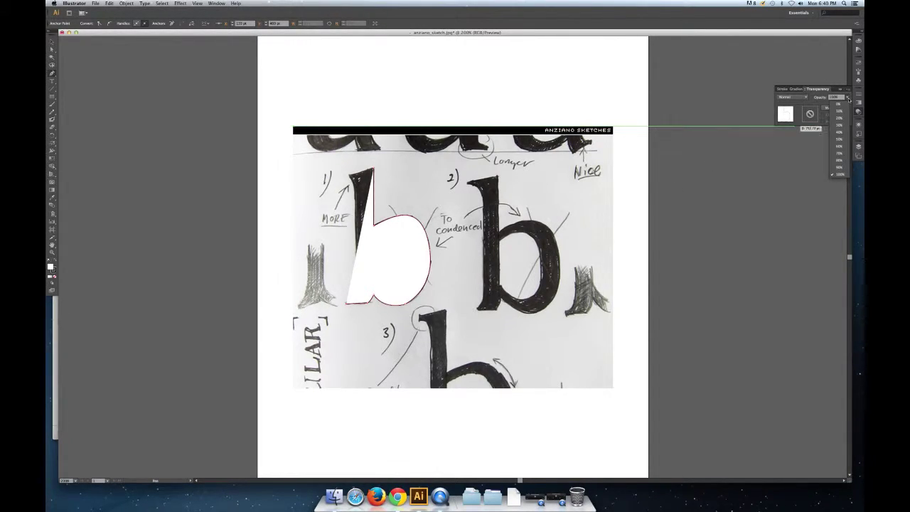
{"action": "left_click", "coordinate": [841, 149]}
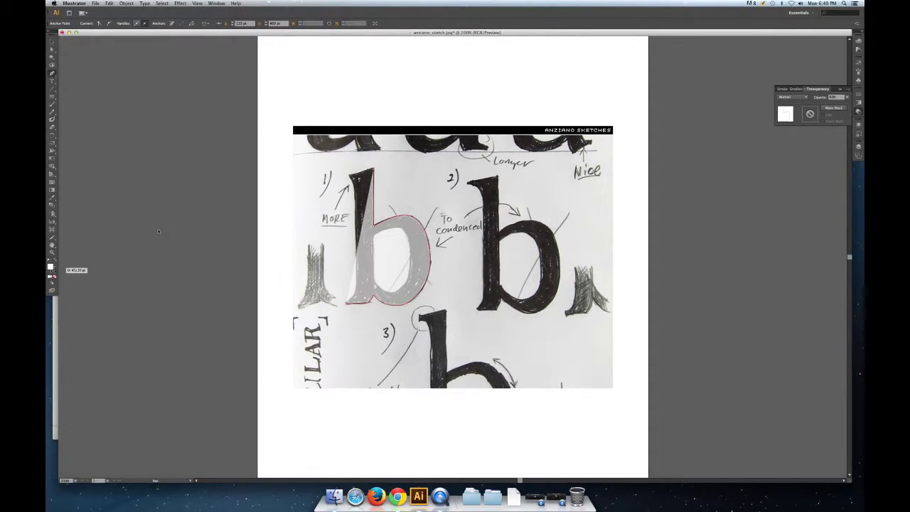
{"action": "double_click", "coordinate": [50, 267]}
{"action": "left_click", "coordinate": [422, 238]}
{"action": "left_click", "coordinate": [447, 239]}
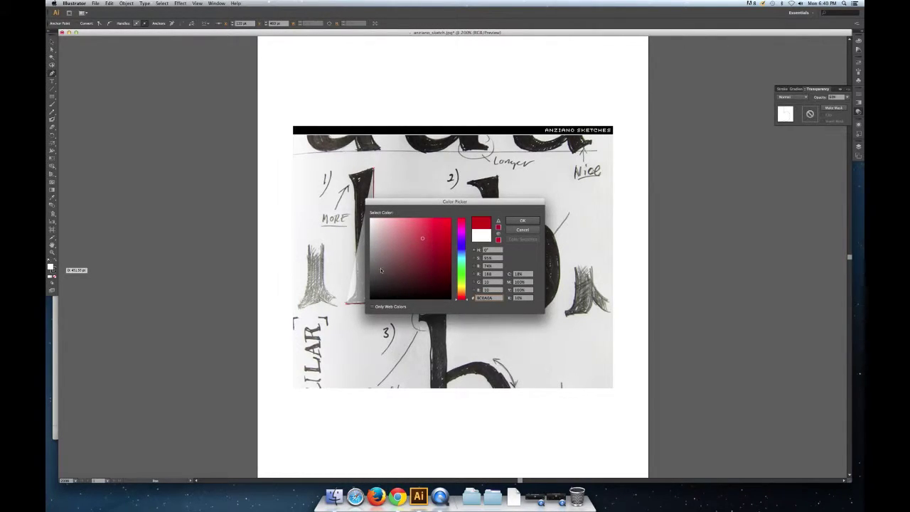
{"action": "left_click", "coordinate": [534, 221]}
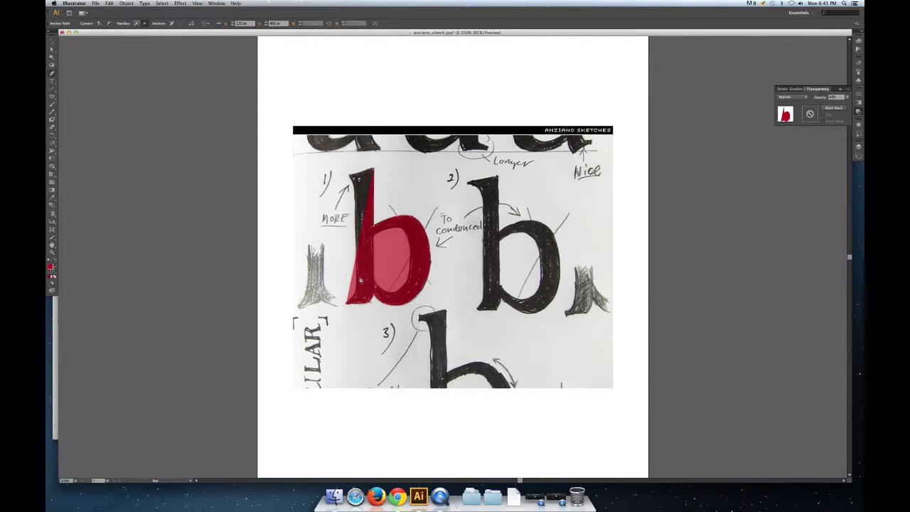
Trace the stem's left edge up from the foot serif to the top serif and close the outline of the b
{"action": "left_click_drag", "start_coordinate": [356, 296], "coordinate": [356, 242]}
{"action": "key", "text": "super+z"}
{"action": "left_click_drag", "start_coordinate": [357, 284], "coordinate": [358, 283]}
{"action": "left_click_drag", "start_coordinate": [359, 266], "coordinate": [354, 267]}
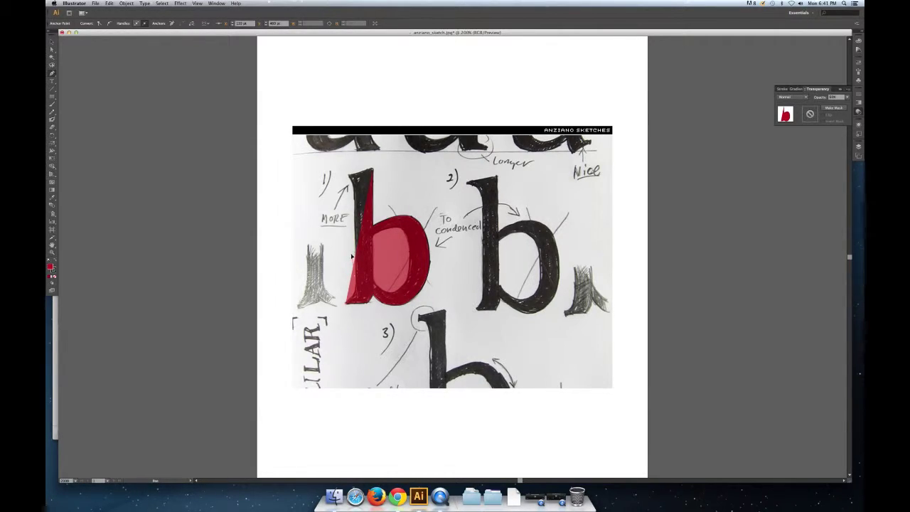
{"action": "mouse_move", "coordinate": [354, 261]}
{"action": "left_mouse_down"}
{"action": "mouse_move", "coordinate": [355, 294]}
{"action": "mouse_move", "coordinate": [357, 275]}
{"action": "left_mouse_up"}
{"action": "left_click", "coordinate": [356, 271]}
{"action": "left_click_drag", "start_coordinate": [356, 197], "coordinate": [347, 182]}
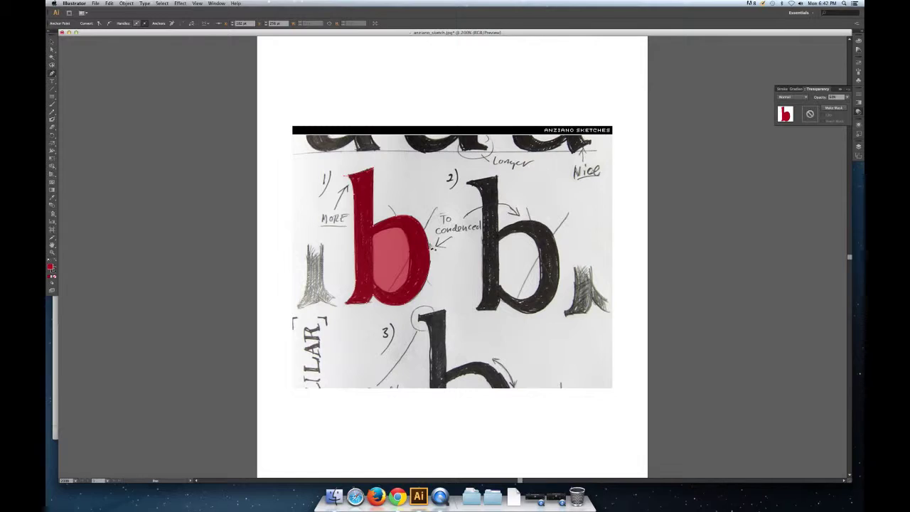
{"action": "left_click", "coordinate": [52, 42]}
{"action": "left_click", "coordinate": [361, 233]}
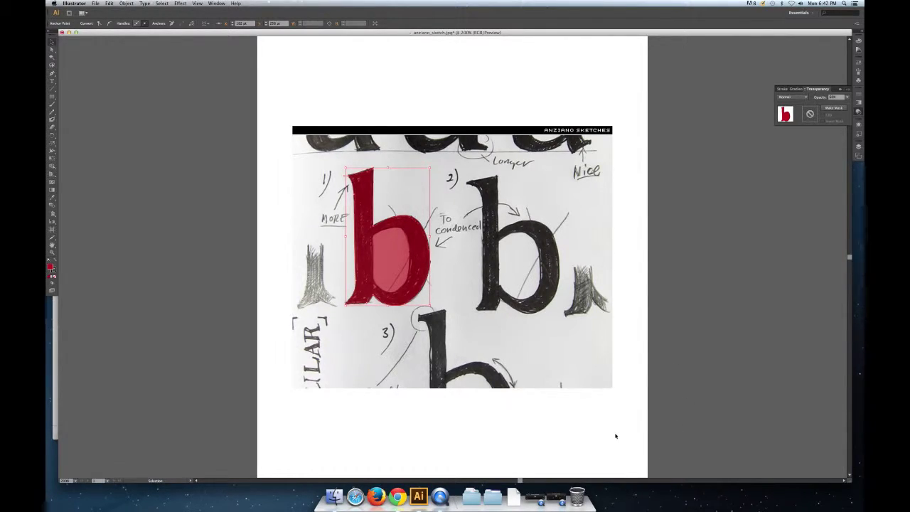
{"action": "left_click", "coordinate": [601, 384]}
{"action": "left_click", "coordinate": [424, 188]}
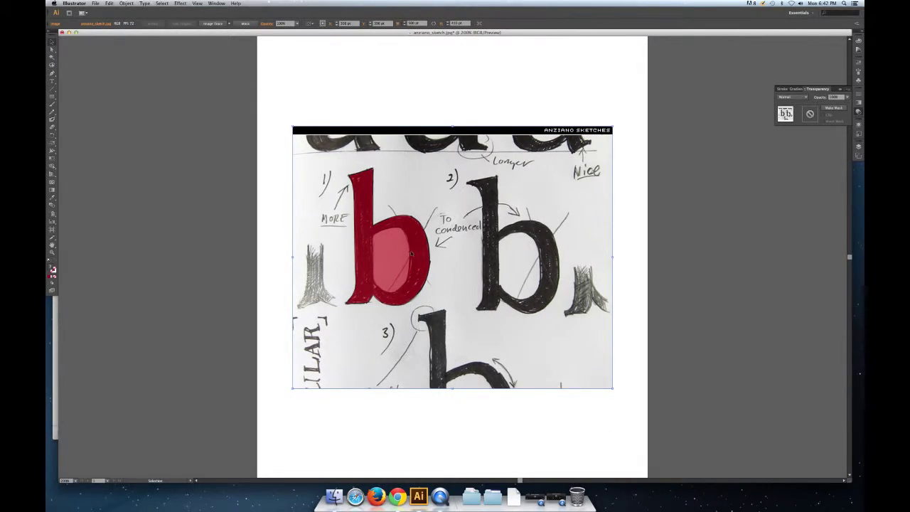
{"action": "key", "text": "super+shift+a"}
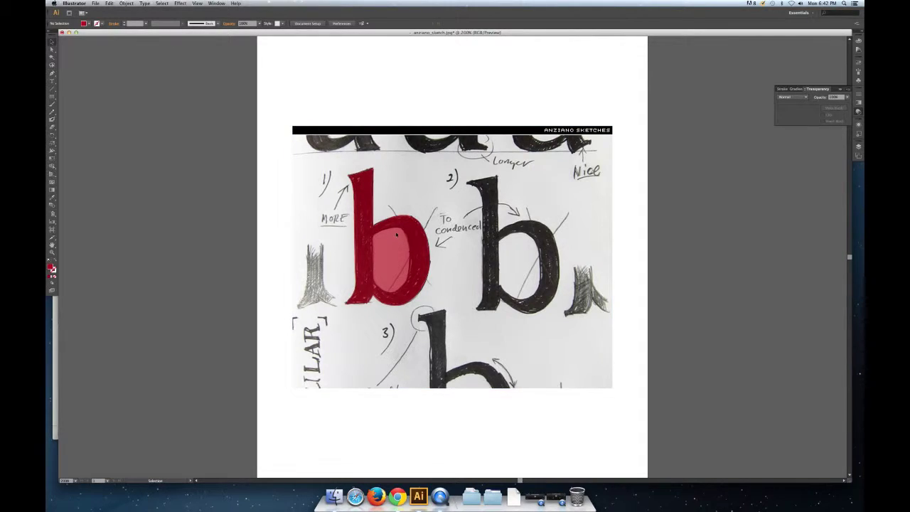
Display the Pathfinder controls, place them just below the Transparency controls, and leave the b shape deselected
{"action": "left_click", "coordinate": [396, 233]}
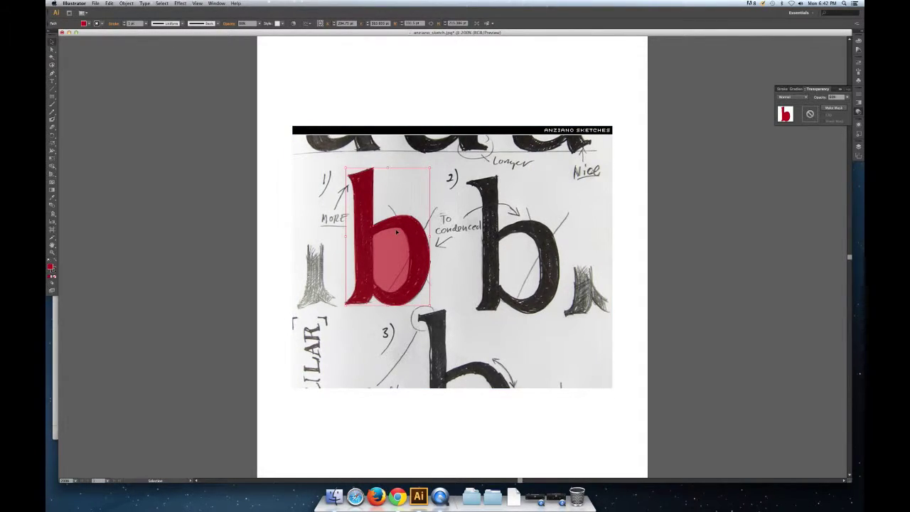
{"action": "left_click", "coordinate": [209, 4]}
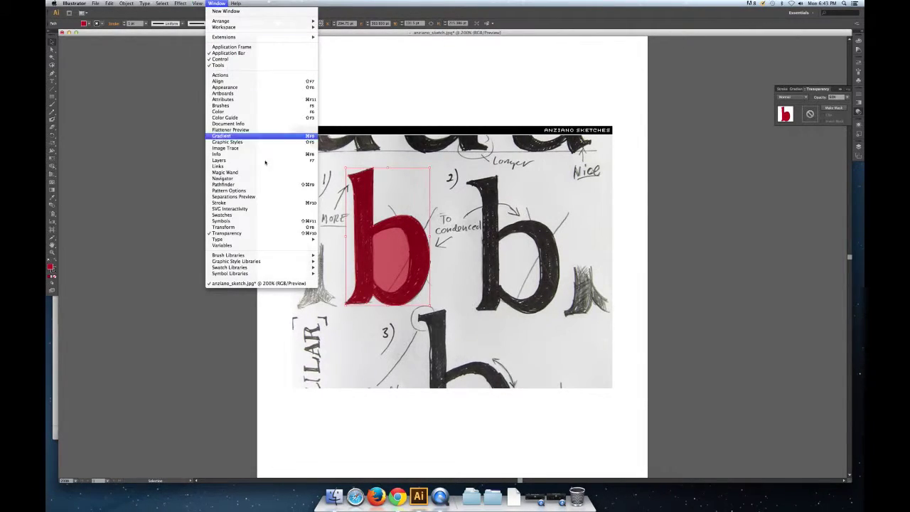
{"action": "left_click", "coordinate": [236, 185]}
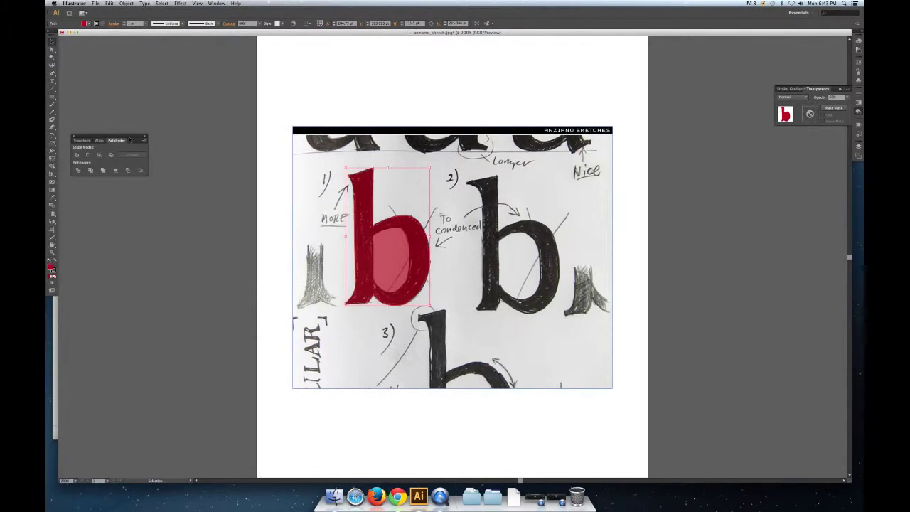
{"action": "left_click_drag", "start_coordinate": [125, 139], "coordinate": [818, 140]}
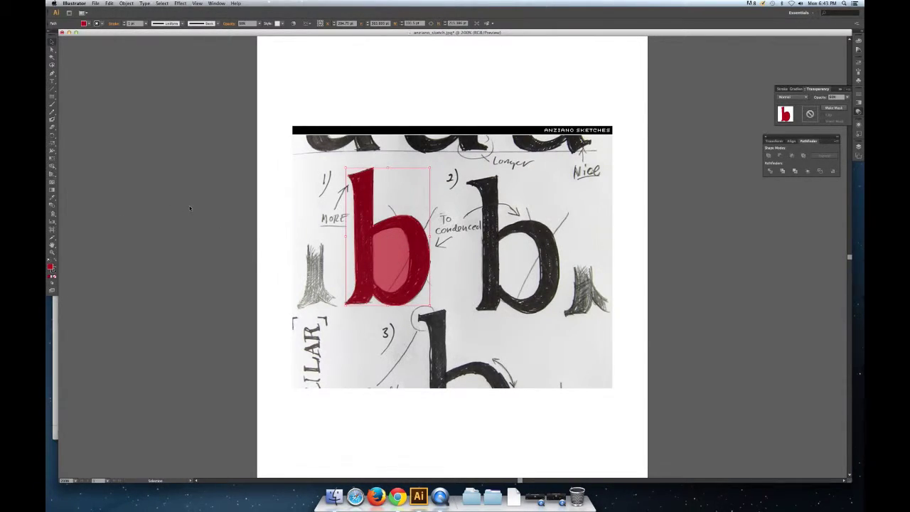
{"action": "key", "text": "super+shift+a"}
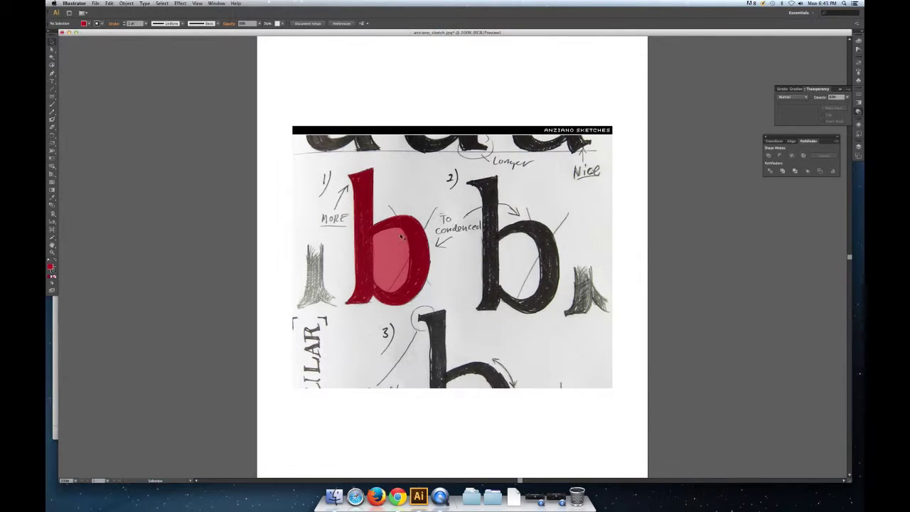
With the b deselected, get the Pen tool ready and set its fill colour to blue (0C3DBA)
{"action": "left_click", "coordinate": [417, 235]}
{"action": "key", "text": "shift+super+b"}
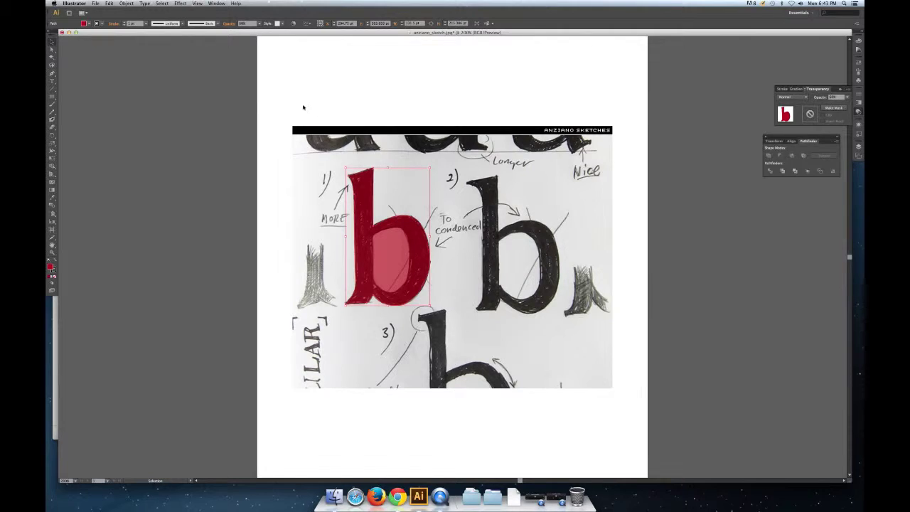
{"action": "left_click", "coordinate": [205, 111]}
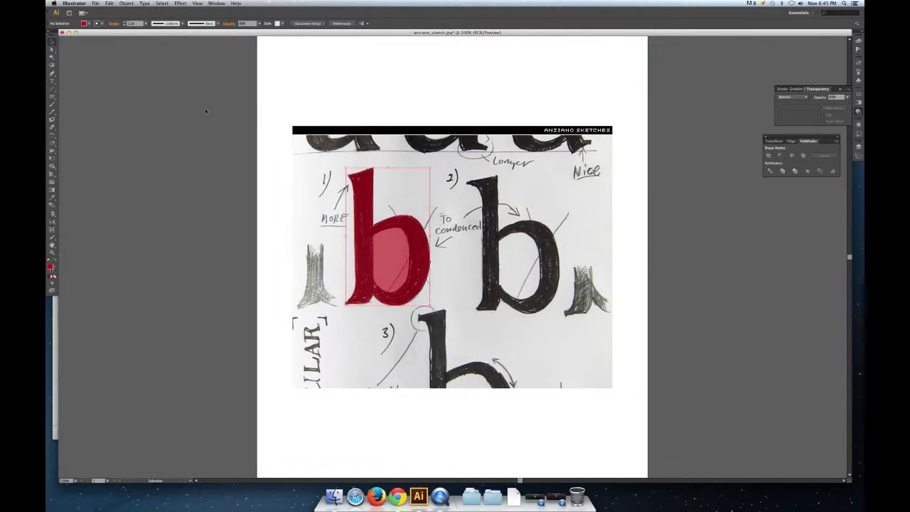
{"action": "left_click", "coordinate": [53, 74]}
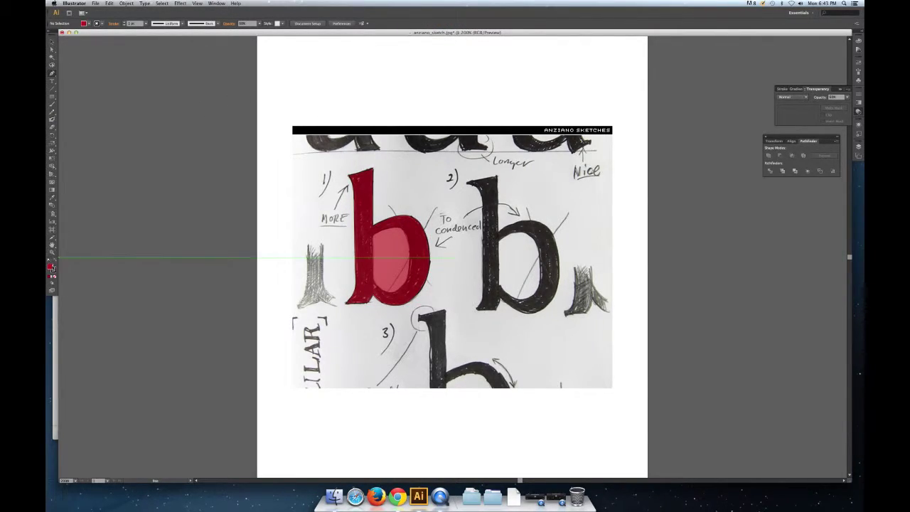
{"action": "double_click", "coordinate": [52, 267]}
{"action": "left_click", "coordinate": [461, 248]}
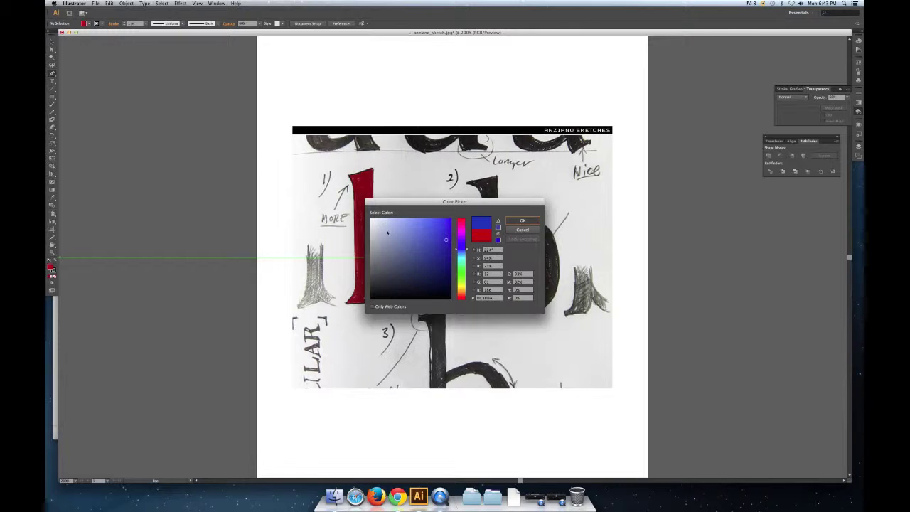
{"action": "left_click", "coordinate": [524, 228]}
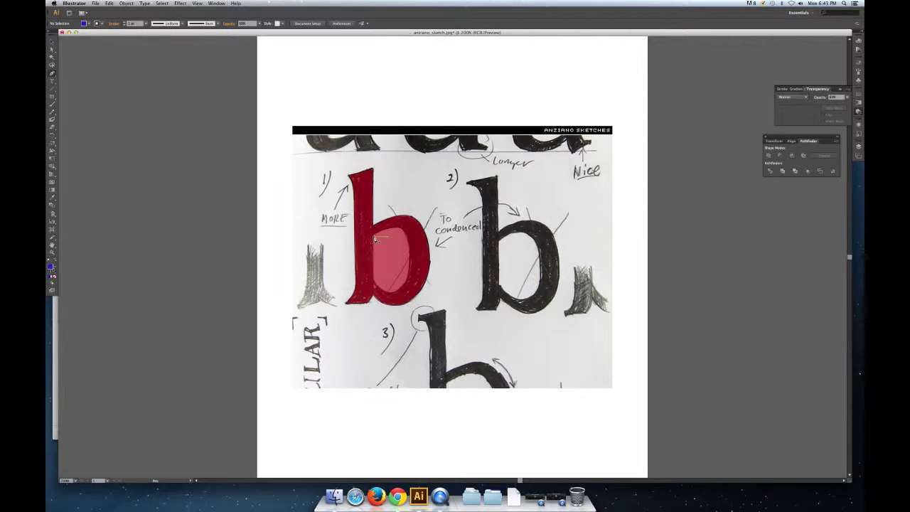
Trace the bowl's inner counter with curved Pen segments and close it along the stem's inner edge
{"action": "left_click", "coordinate": [373, 238]}
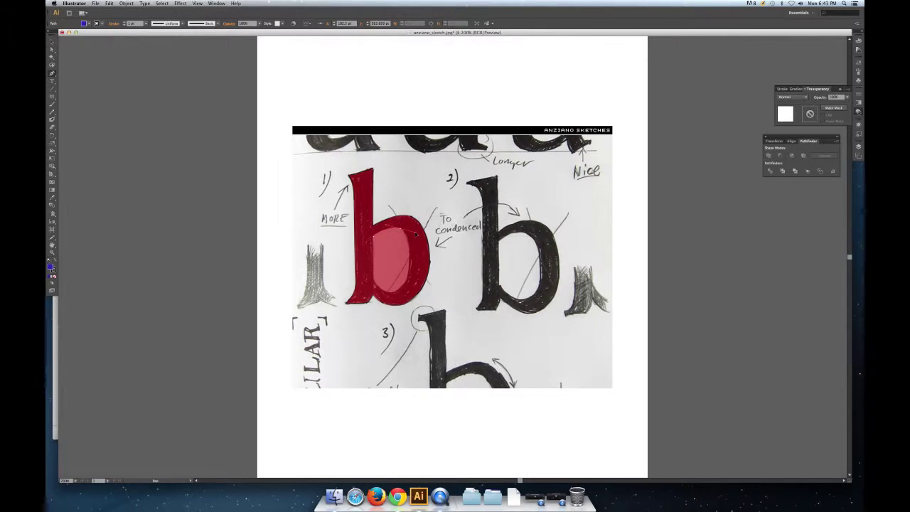
{"action": "left_click", "coordinate": [397, 297]}
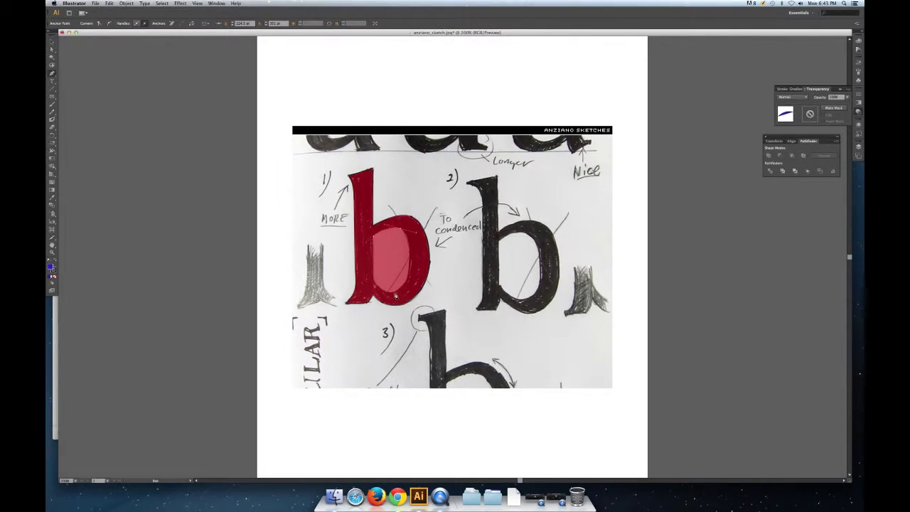
{"action": "left_click", "coordinate": [394, 296]}
{"action": "left_click", "coordinate": [373, 299]}
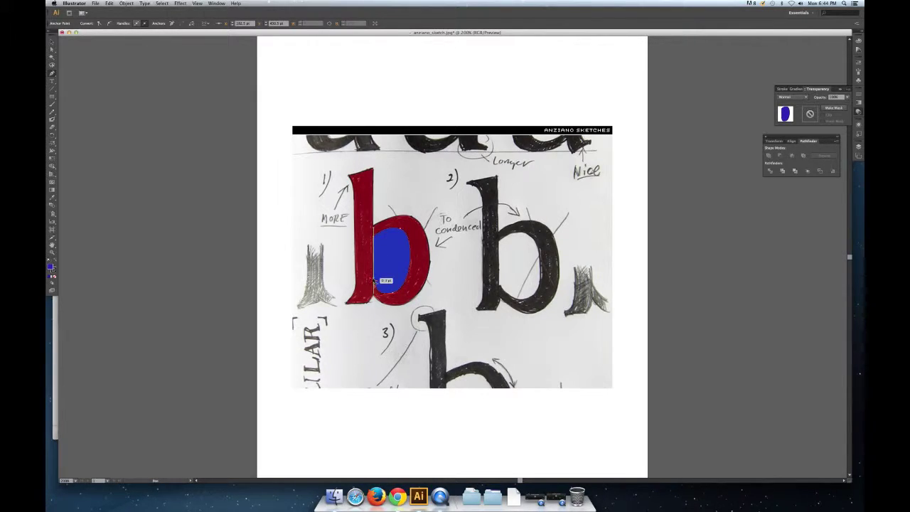
{"action": "mouse_move", "coordinate": [371, 278]}
{"action": "left_mouse_down"}
{"action": "mouse_move", "coordinate": [378, 276]}
{"action": "mouse_move", "coordinate": [372, 264]}
{"action": "left_mouse_up"}
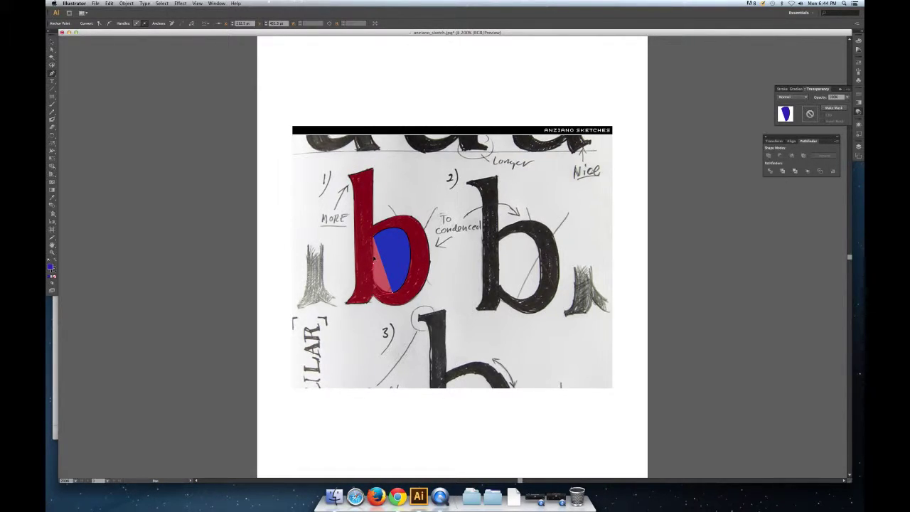
{"action": "left_click_drag", "start_coordinate": [384, 249], "coordinate": [376, 239]}
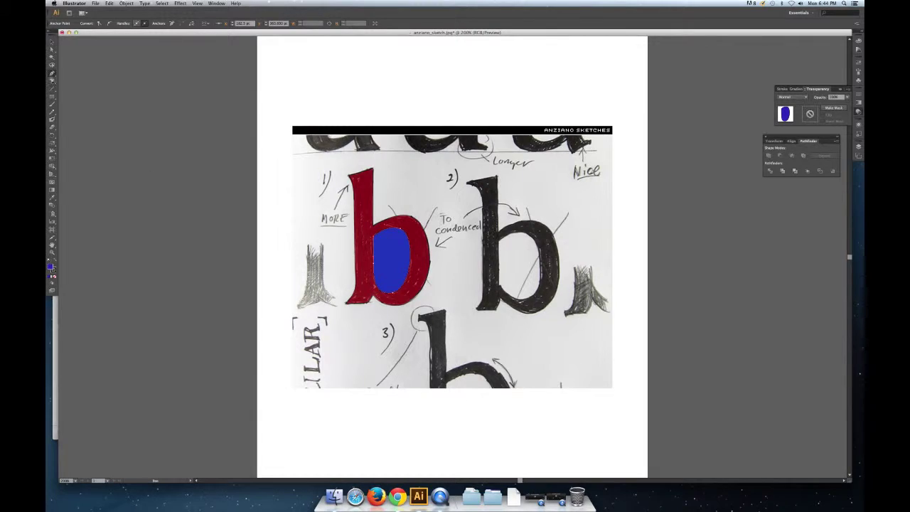
Change the counter shape's fill colour to near-white (F7F8F9)
{"action": "left_click", "coordinate": [51, 40]}
{"action": "left_click", "coordinate": [408, 275]}
{"action": "double_click", "coordinate": [51, 268]}
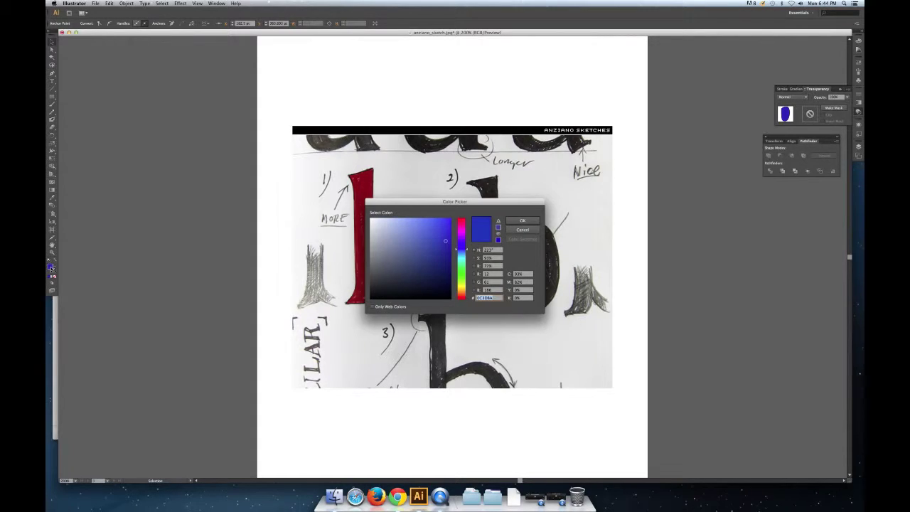
{"action": "left_click", "coordinate": [371, 220]}
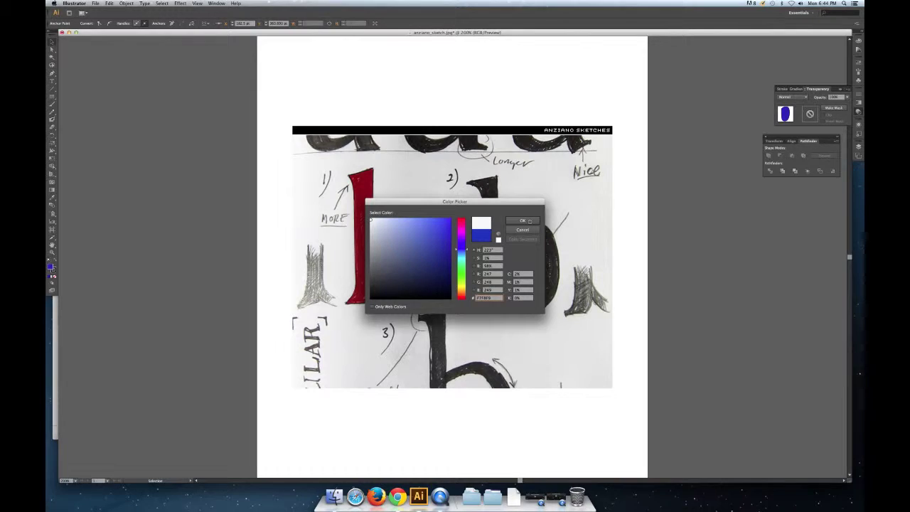
{"action": "left_click", "coordinate": [528, 222]}
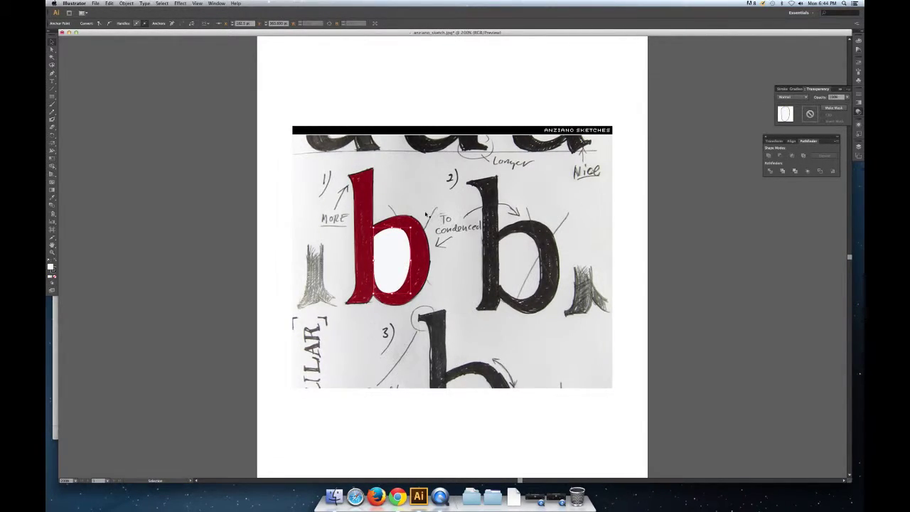
Cut the counter shape out of the b using the Minus Front Pathfinder operation
{"action": "left_click", "coordinate": [425, 259]}
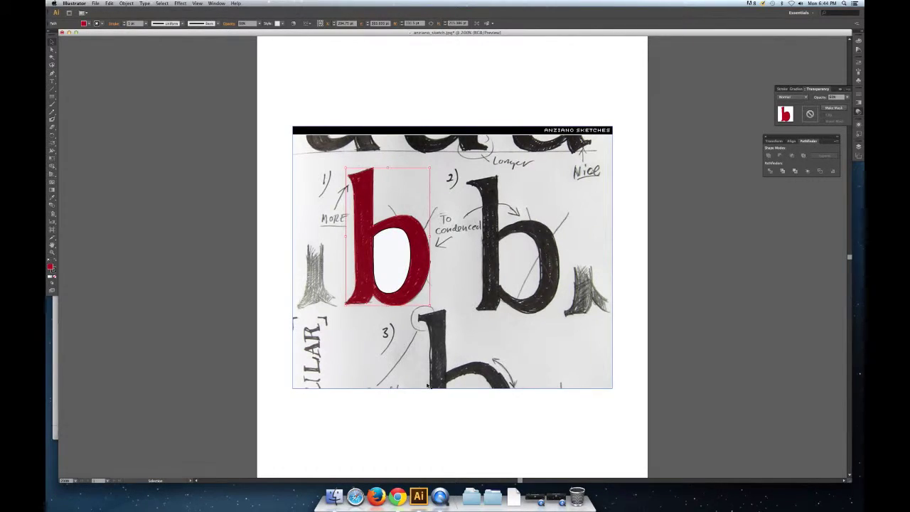
{"action": "left_click", "coordinate": [396, 257]}
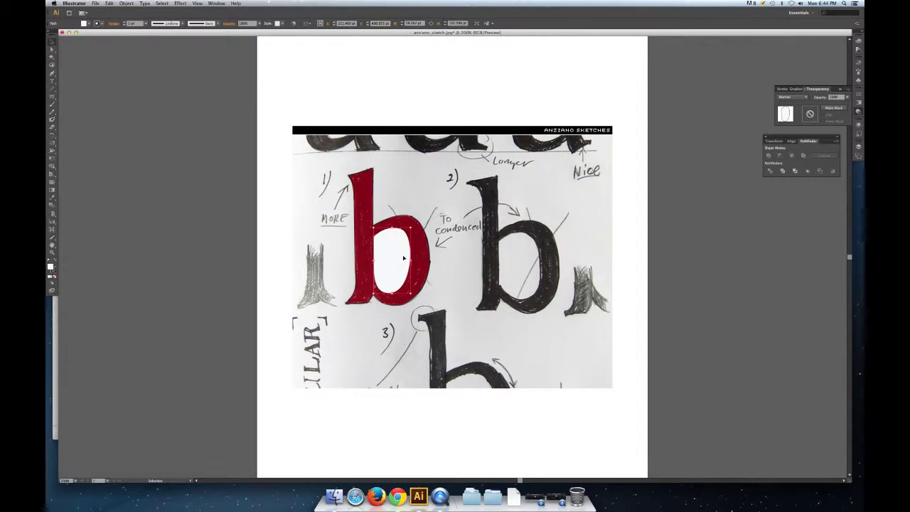
{"action": "left_click", "coordinate": [360, 251], "text": "shift"}
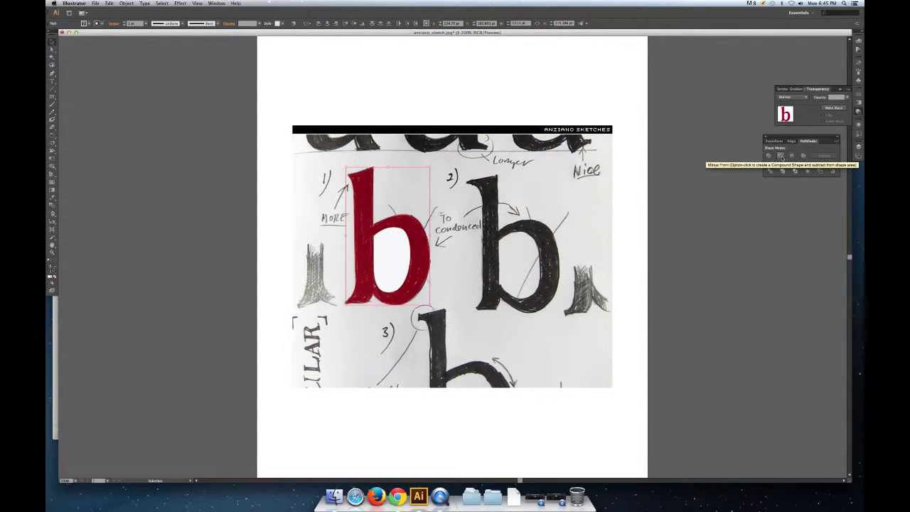
{"action": "left_click", "coordinate": [781, 156]}
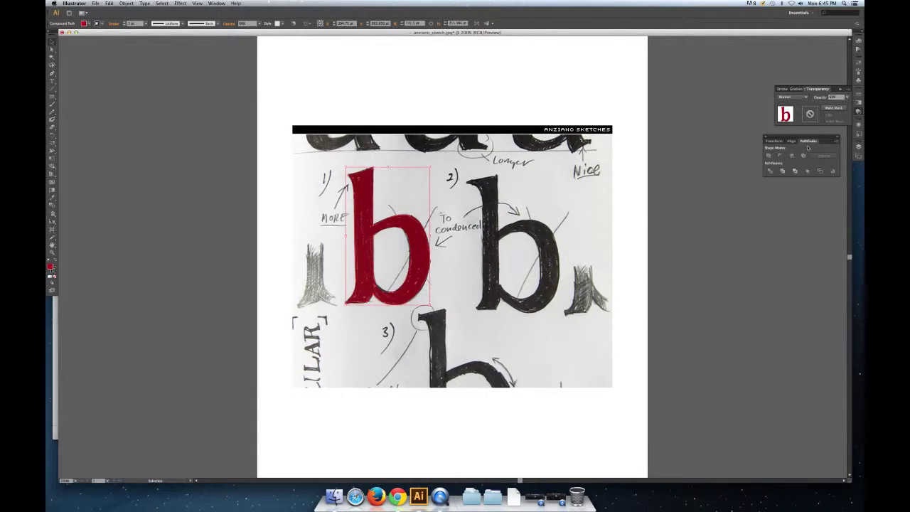
Hide the sketch layer, Layer 1, and leave the b deselected on the blank artboard
{"action": "left_click", "coordinate": [858, 147]}
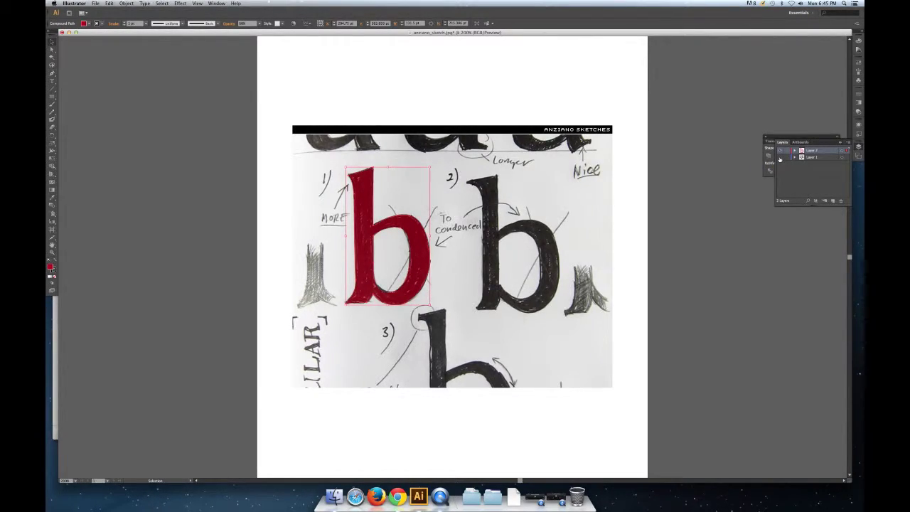
{"action": "left_click", "coordinate": [779, 159]}
{"action": "left_click", "coordinate": [542, 297]}
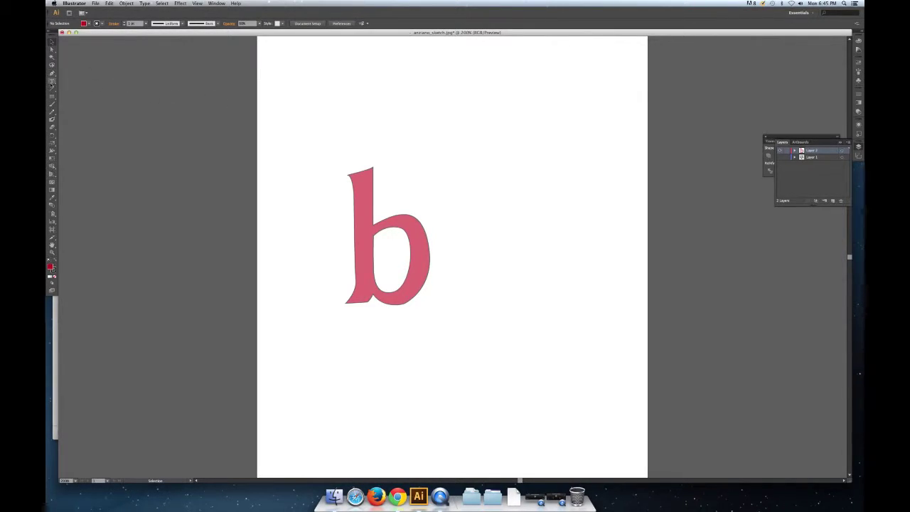
Try removing the anchor point at the lower notch between bowl and stem with the Delete Anchor Point tool
{"action": "left_click", "coordinate": [51, 82]}
{"action": "left_click", "coordinate": [51, 73]}
{"action": "left_click", "coordinate": [52, 73]}
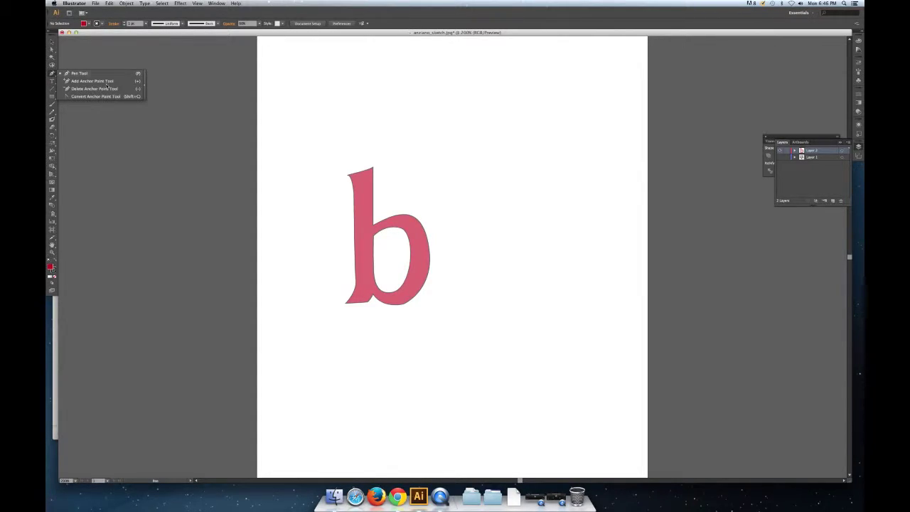
{"action": "left_click", "coordinate": [105, 88]}
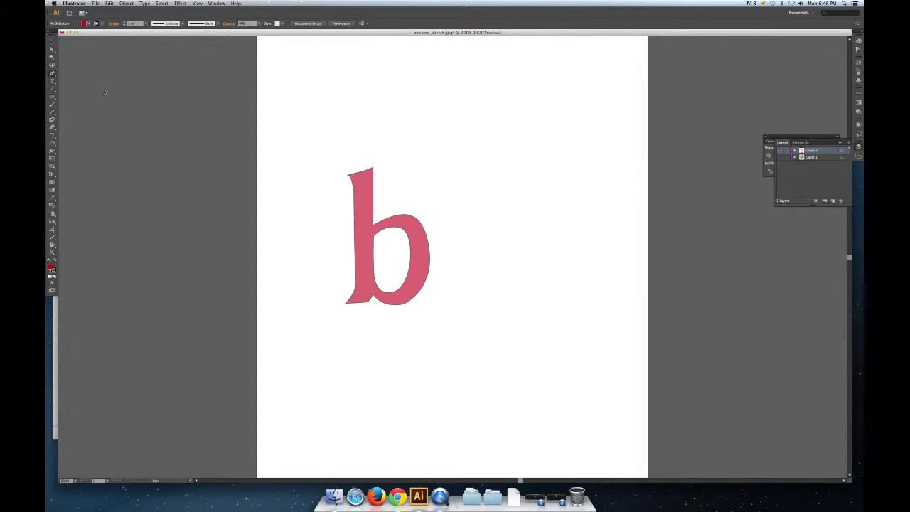
{"action": "left_click", "coordinate": [374, 297]}
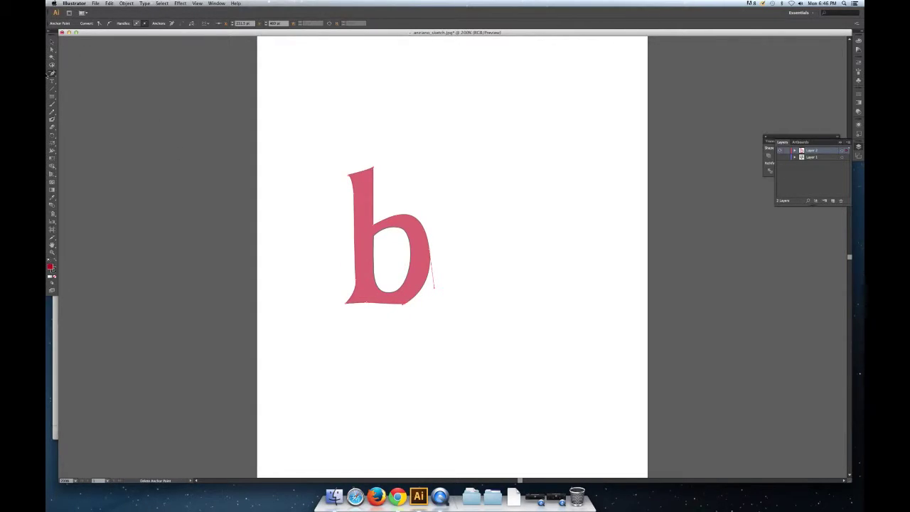
Undo the anchor point deletion, return to the Pen tool and deselect the b
{"action": "left_click_drag", "start_coordinate": [52, 73], "coordinate": [107, 88]}
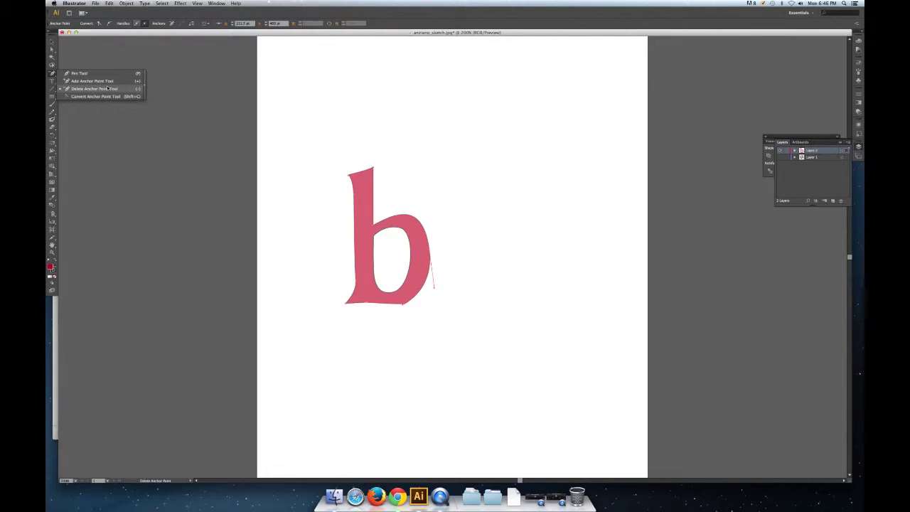
{"action": "left_click_drag", "start_coordinate": [107, 88], "coordinate": [91, 76]}
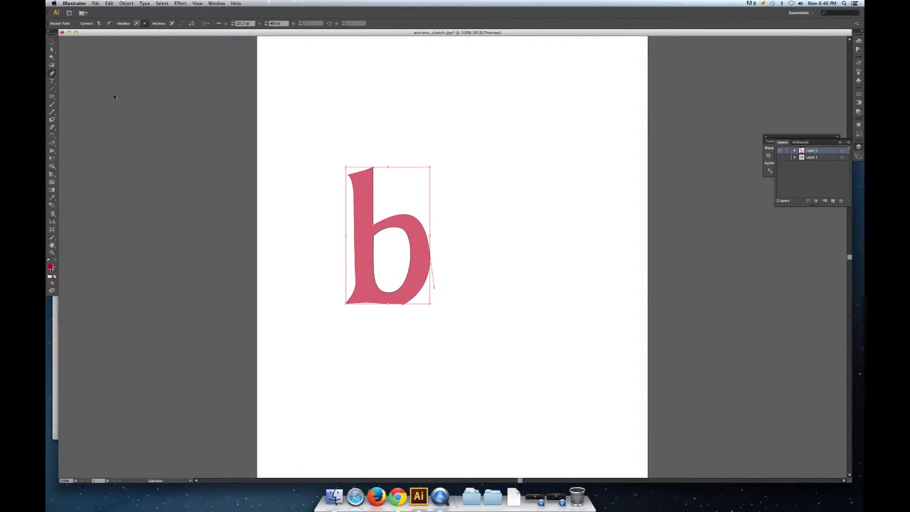
{"action": "left_click", "coordinate": [115, 95], "text": "super"}
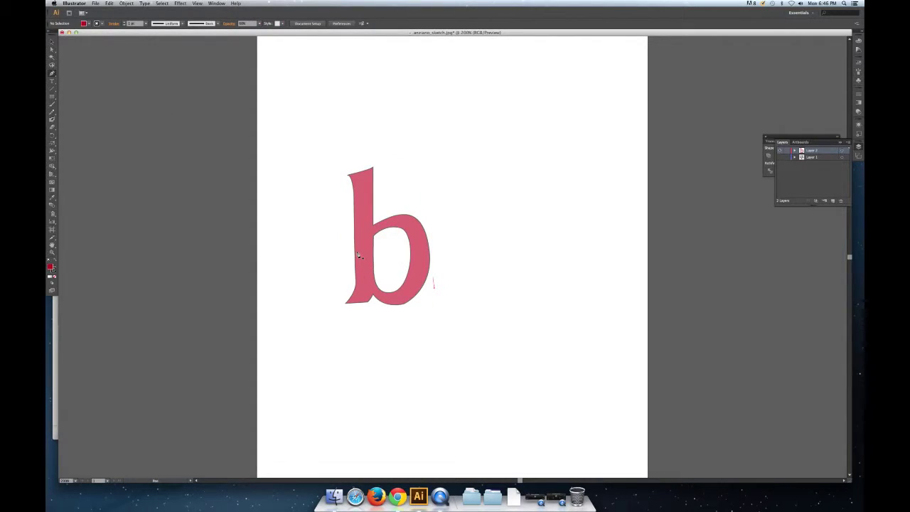